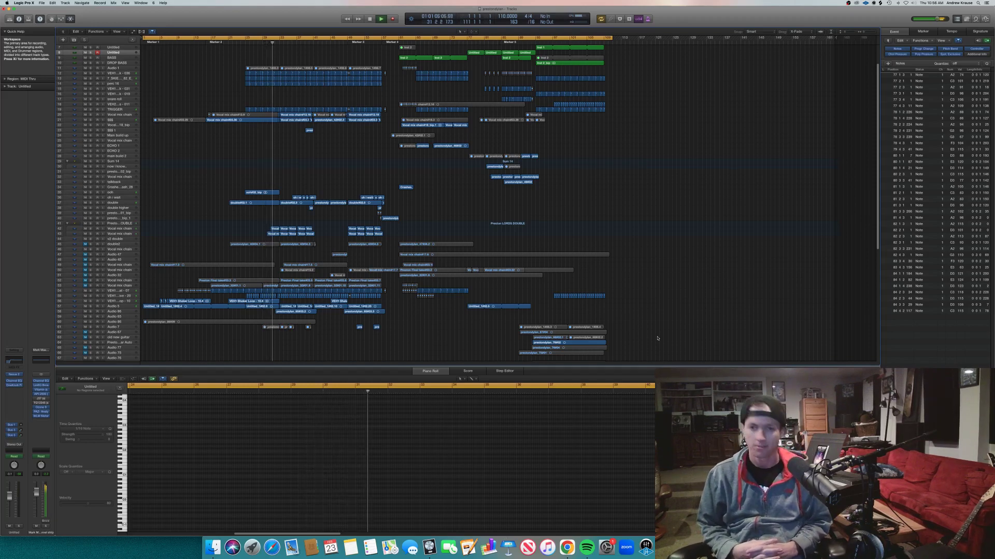
During playback, inspect the vocal track's audio regions and the notes of the first Inst 2 region on the BASS track
left_click(115, 120)
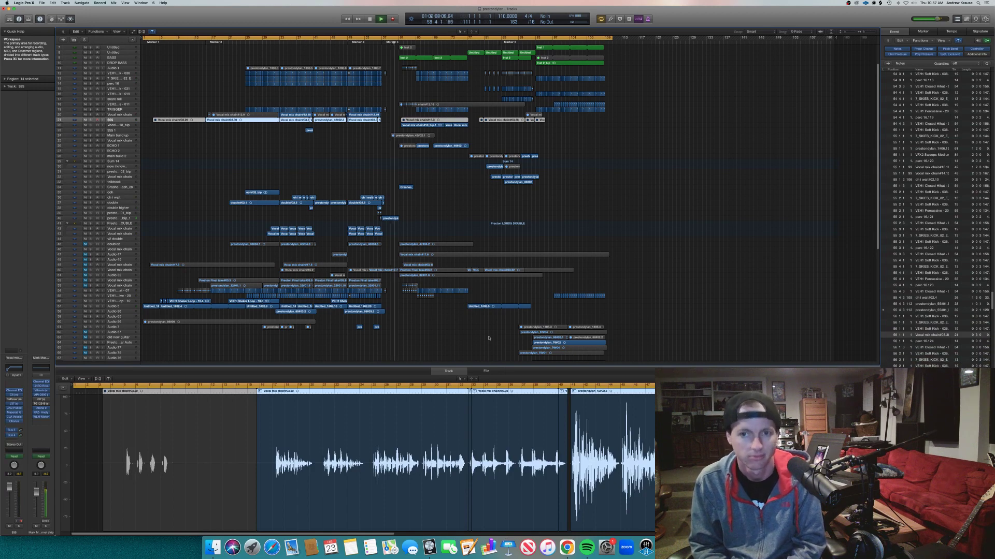
left_click(409, 58)
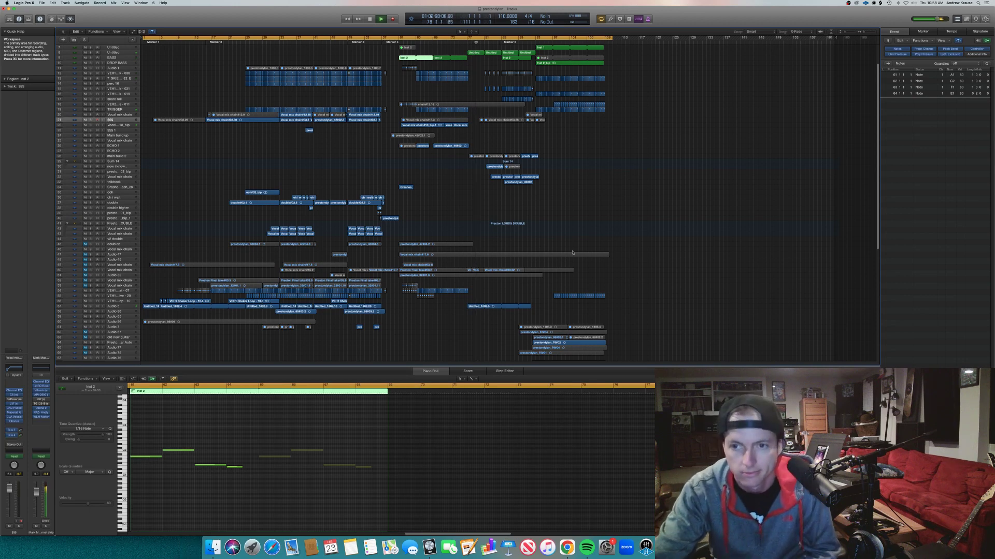
Select the four Untitled MIDI regions above the BASS track and view their melody notes while the song plays
left_click(468, 47)
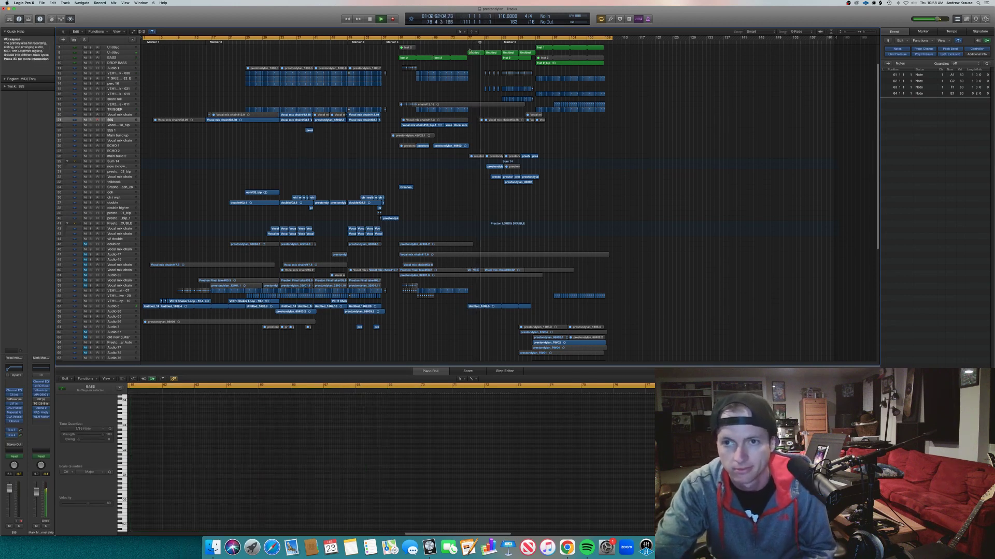
left_click_drag(539, 53, 473, 53)
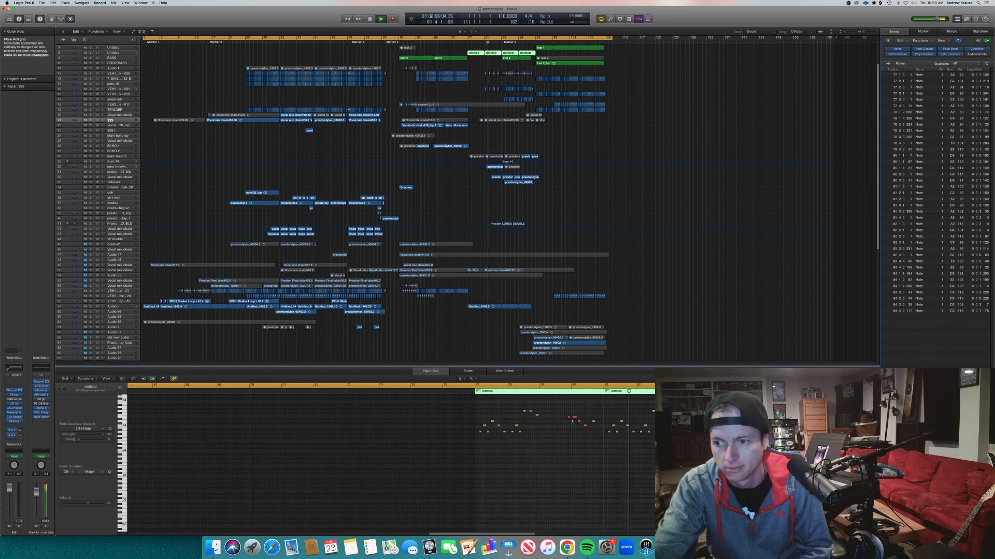
scroll(389, 461, "up", 4)
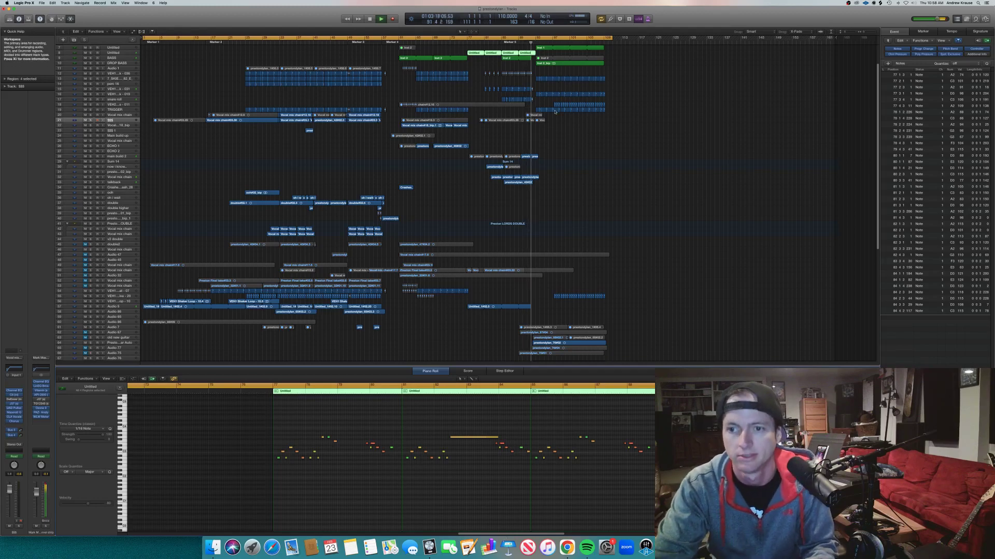
View the chord notes of the Inst 1 region from its start during playback, and stop playback at the song's end
left_click(546, 47)
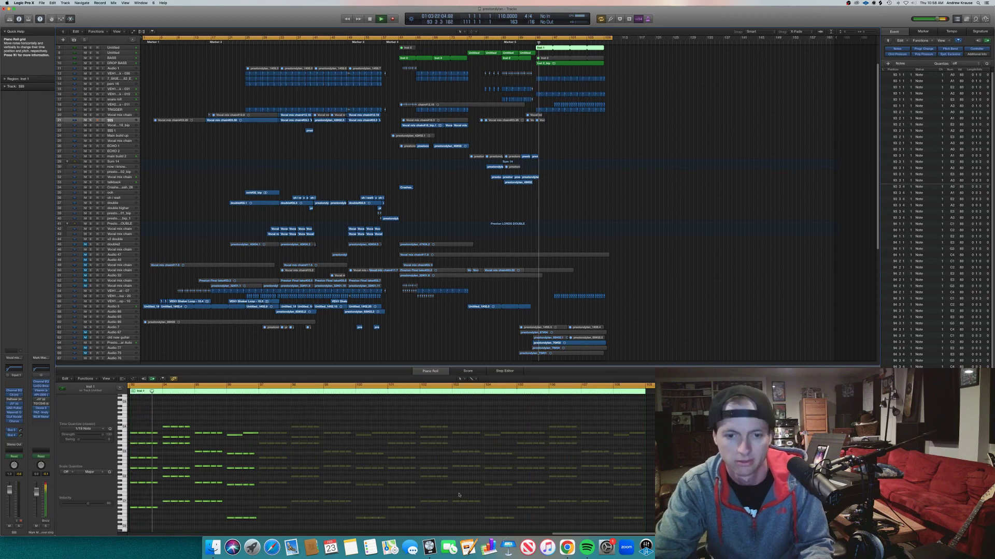
scroll(459, 495, "left", 5)
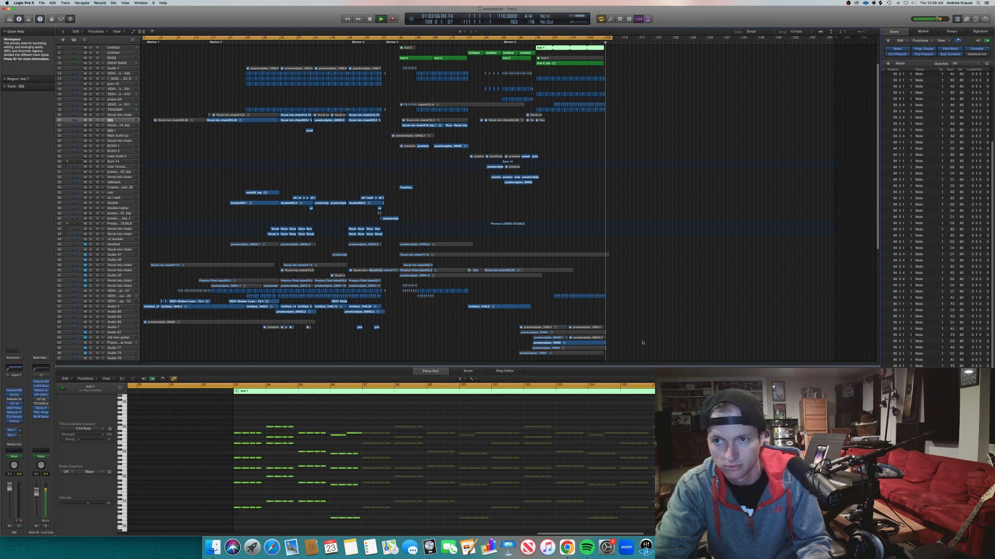
key("space")
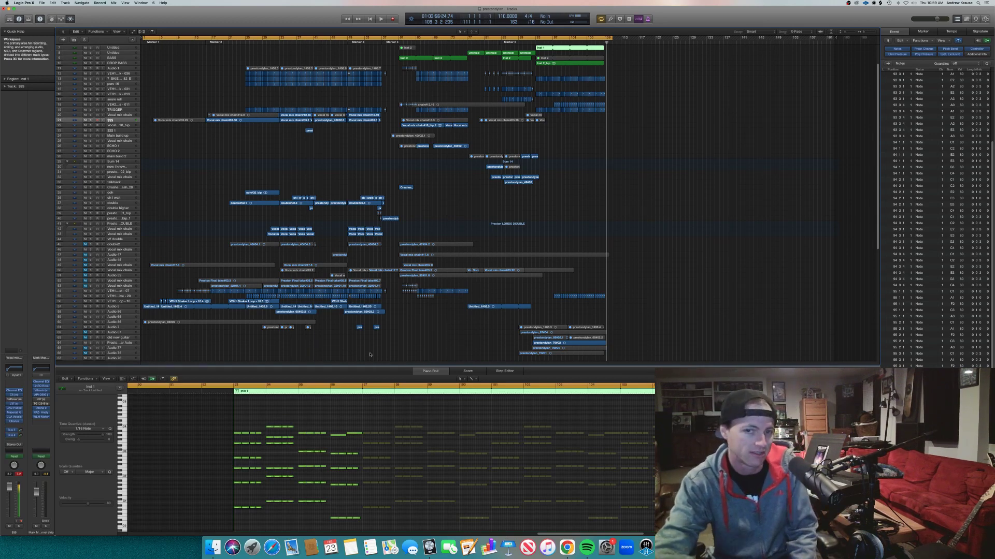
Clear the region selection and switch to OBS to check the recording
left_click_drag(384, 350, 158, 342)
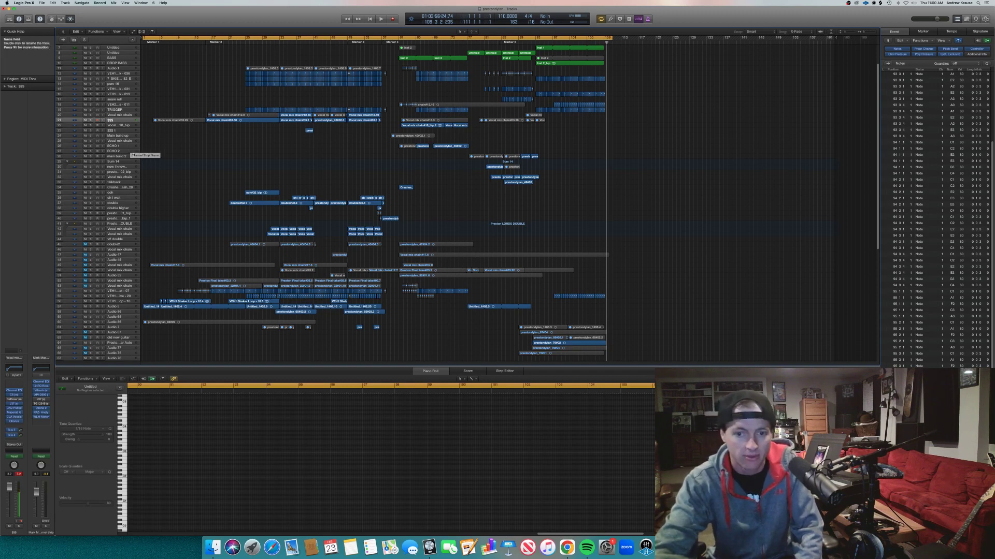
left_click(685, 547)
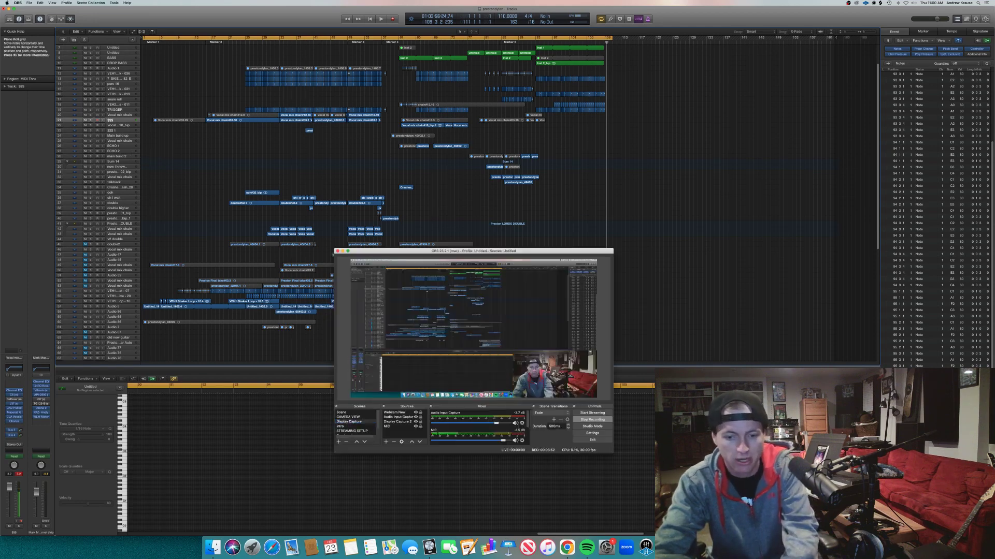
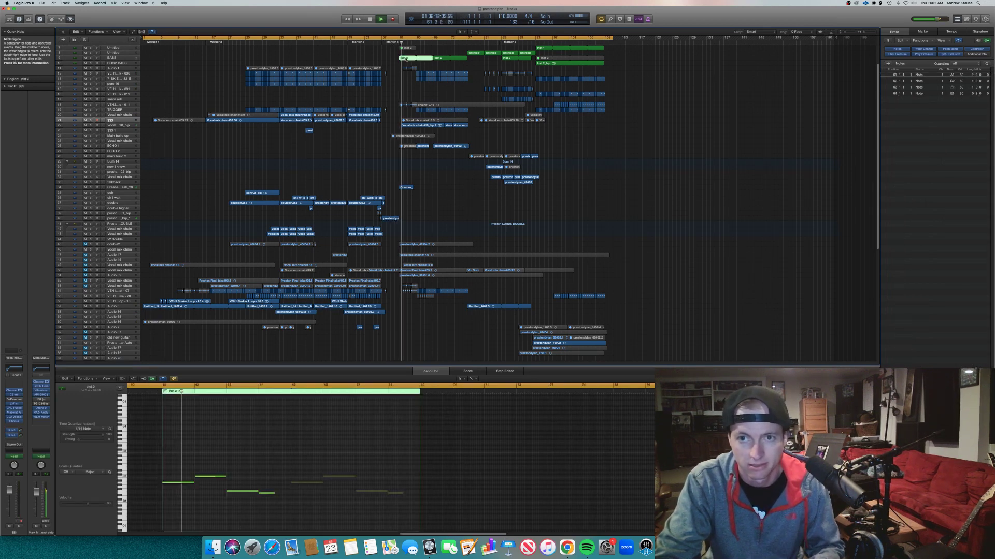
Examine the first Inst 2 region's bass notes and select the whole BASS track
left_click(406, 58)
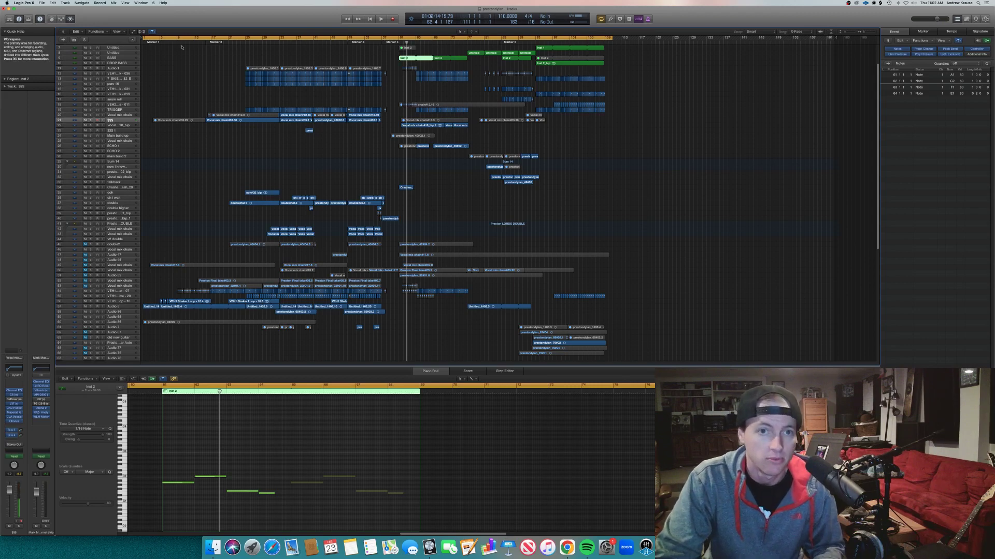
left_click(123, 58)
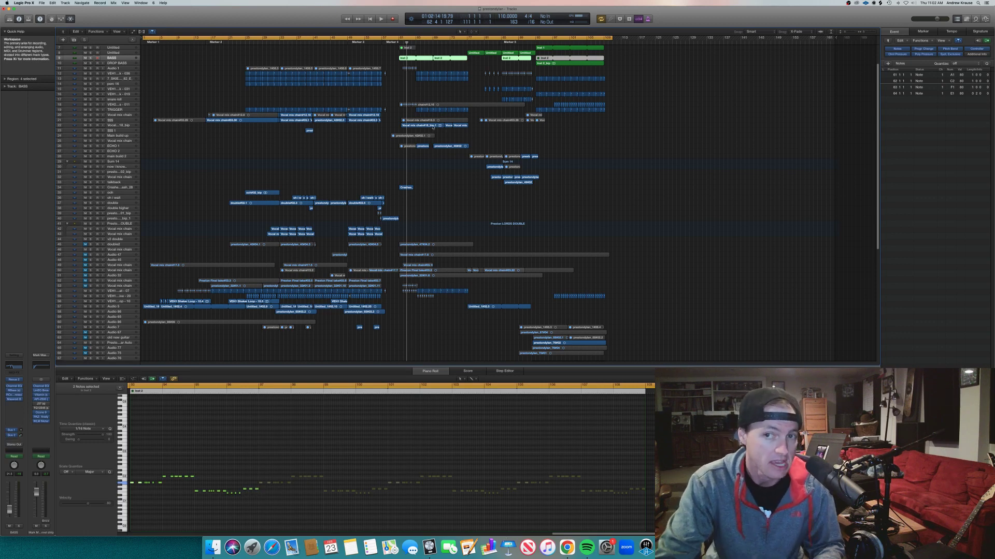
Move the playhead to bar 77, select the four Untitled MIDI regions and examine their melody notes in the Piano Roll
left_click(481, 65)
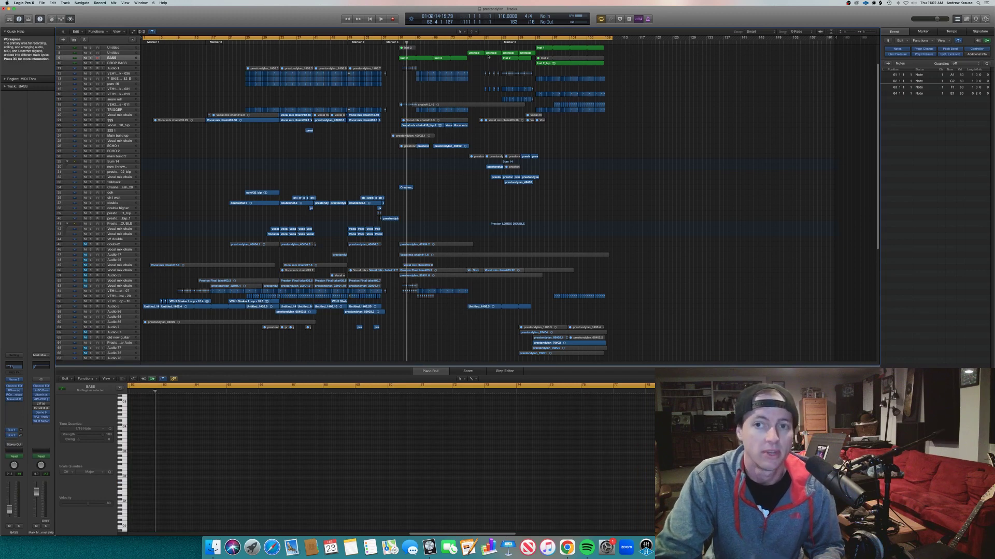
left_click(466, 39)
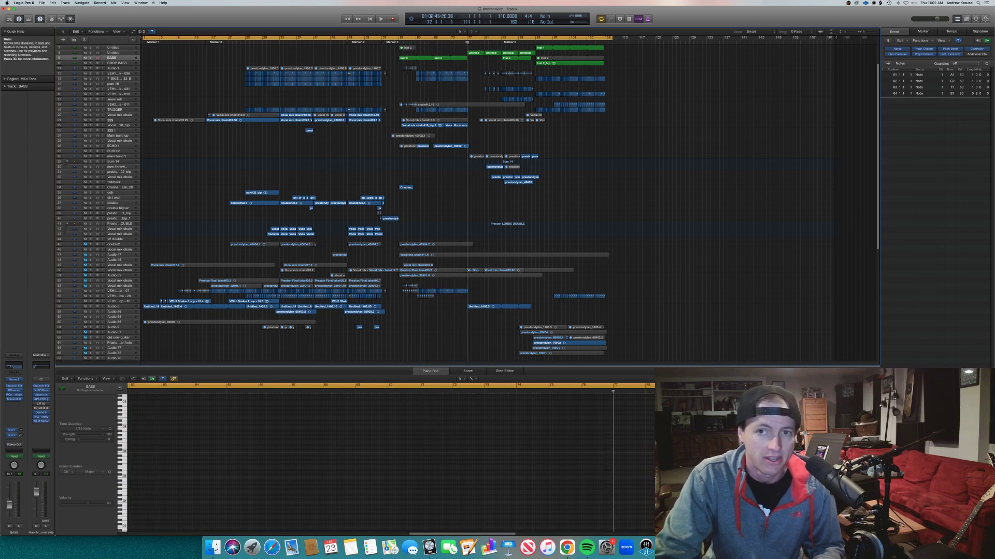
left_click(474, 53)
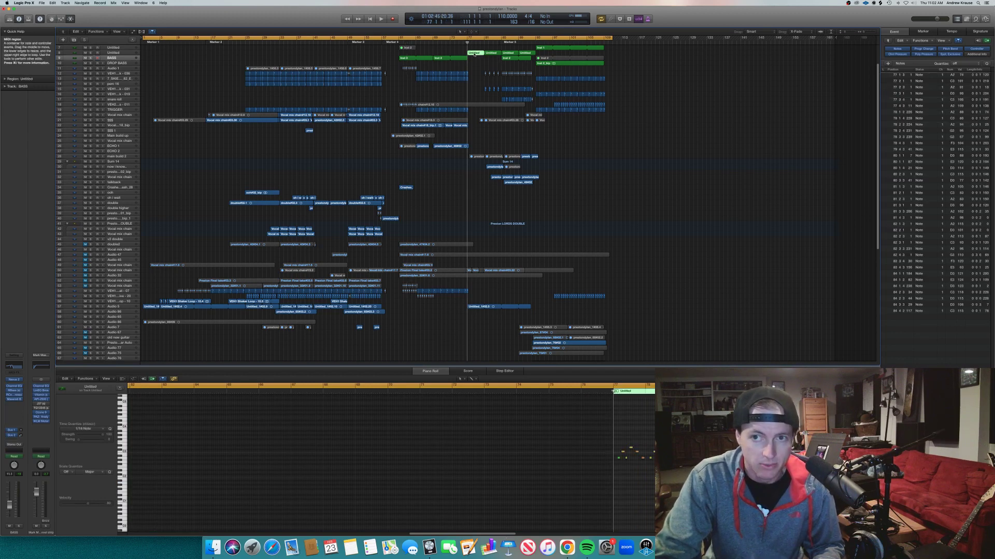
left_click_drag(464, 53, 528, 55)
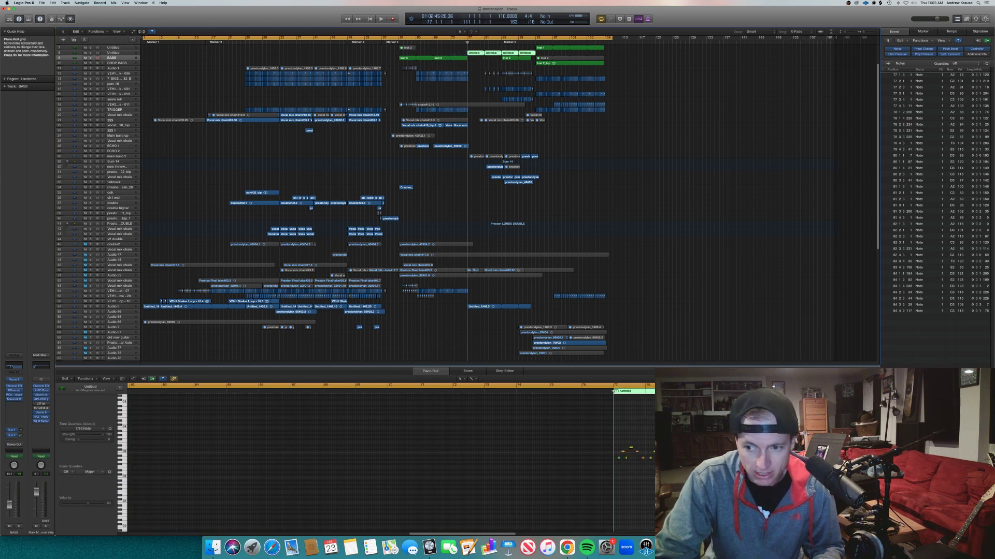
scroll(388, 461, "right", 6)
scroll(526, 458, "right", 2)
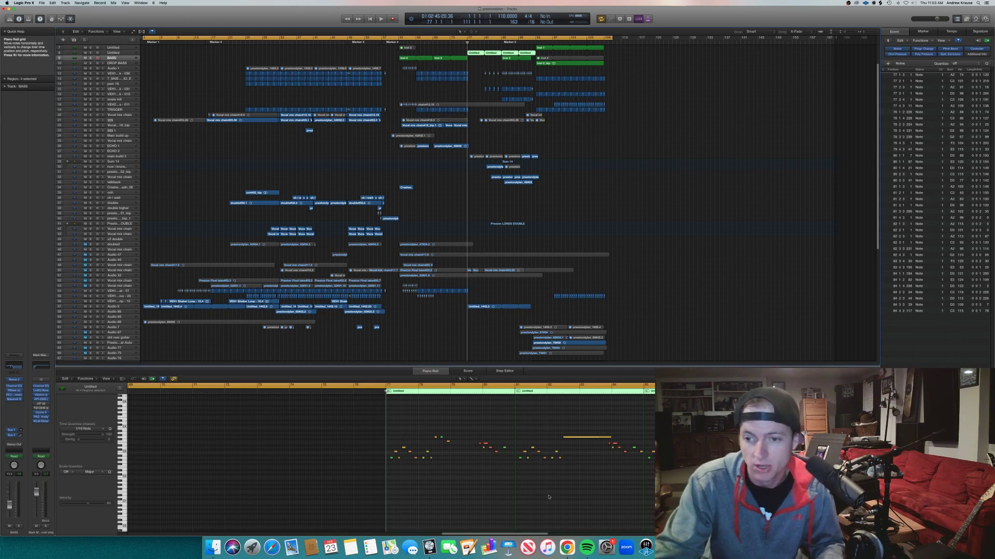
scroll(504, 491, "right", 3)
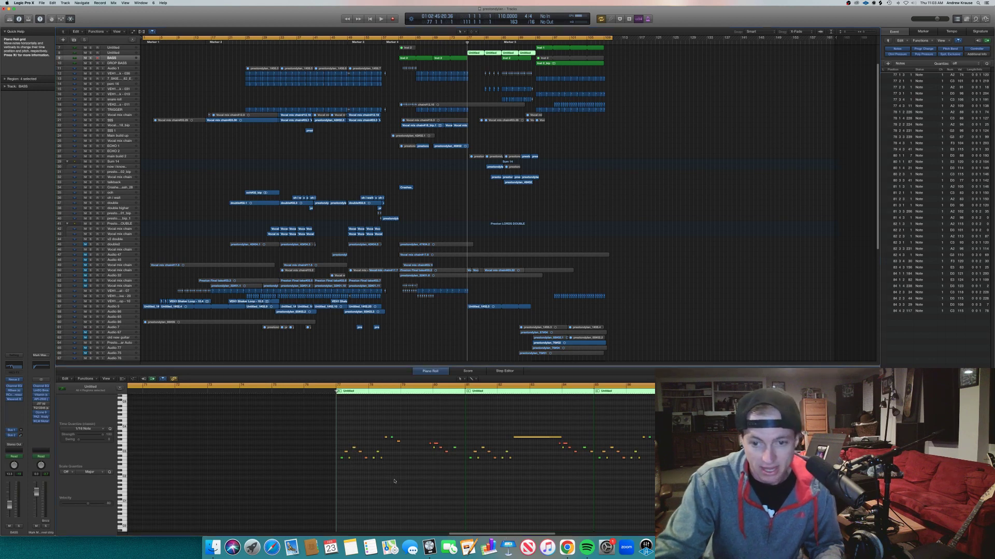
mouse_move(398, 480)
left_mouse_down()
mouse_move(350, 469)
mouse_move(395, 475)
left_mouse_up()
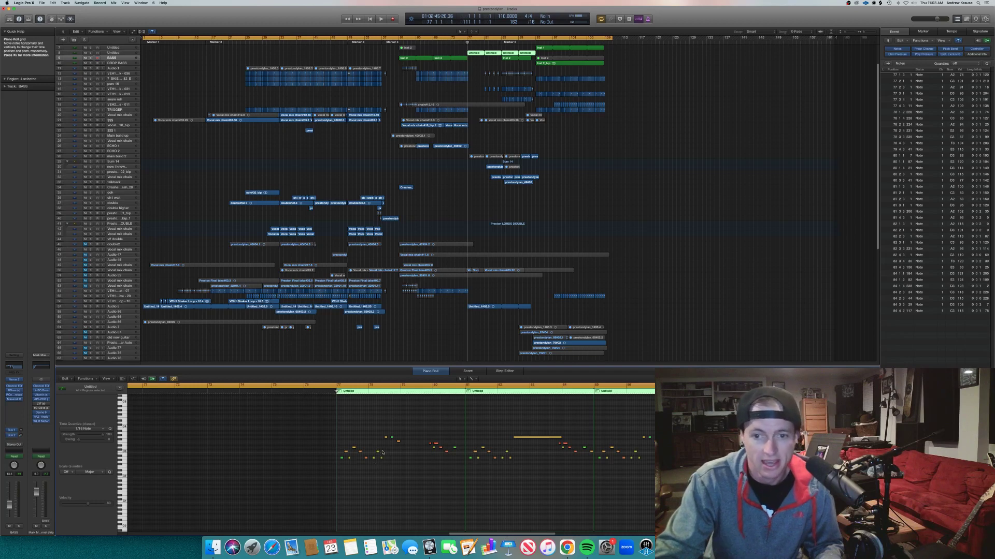
left_click_drag(384, 440, 395, 436)
left_click(397, 450)
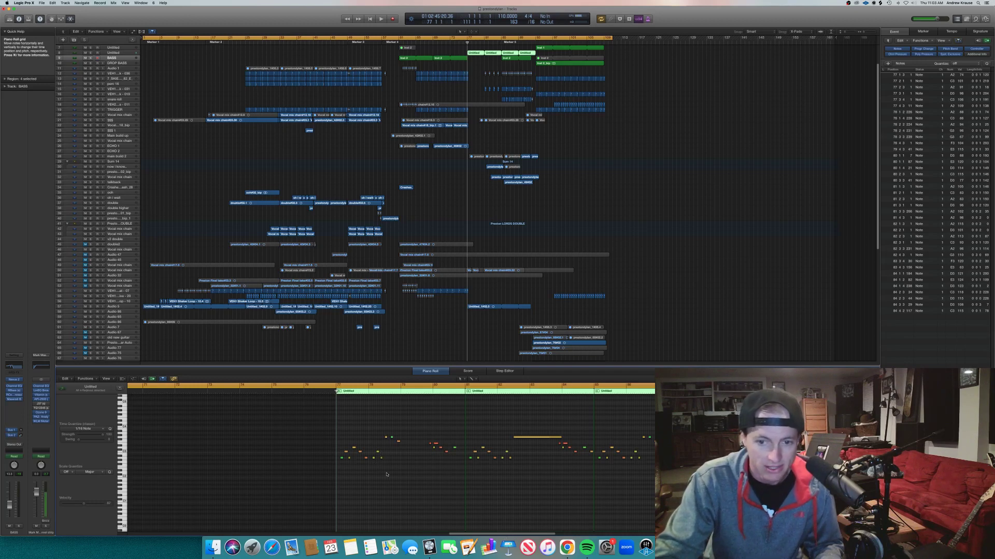
left_click_drag(364, 475, 332, 463)
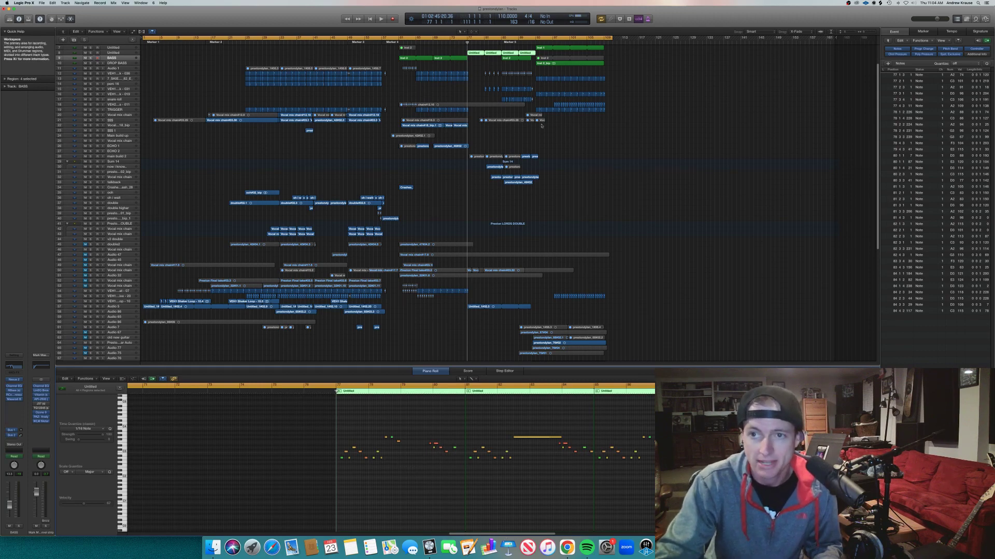
Select the Inst 1 region and examine its chord notes from the region's start in the Piano Roll
left_click(541, 49)
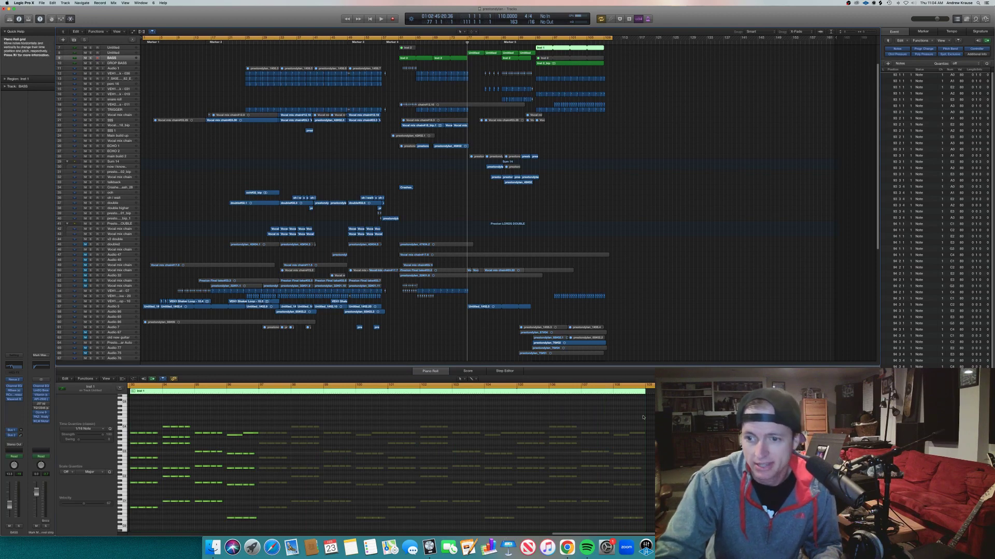
scroll(643, 415, "left", 5)
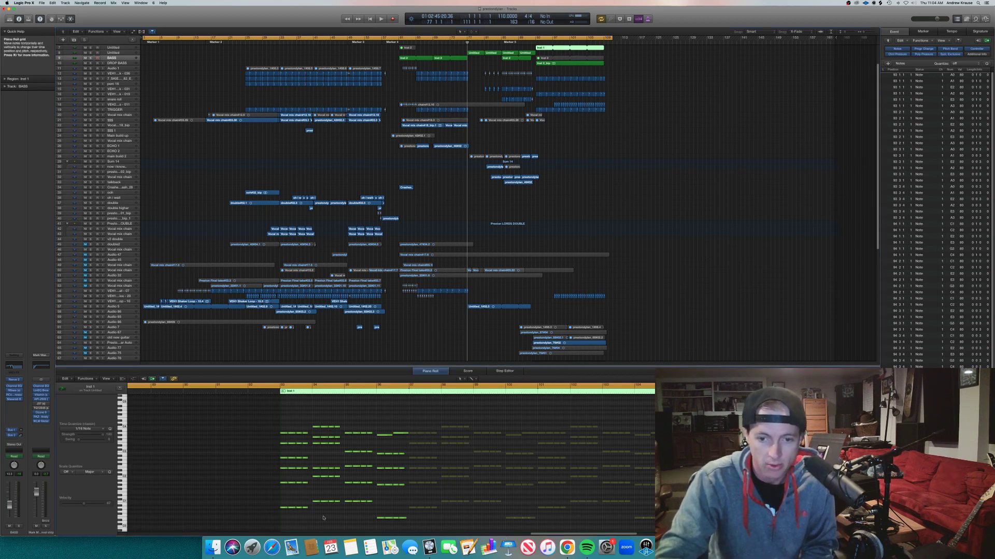
left_click_drag(320, 512, 380, 481)
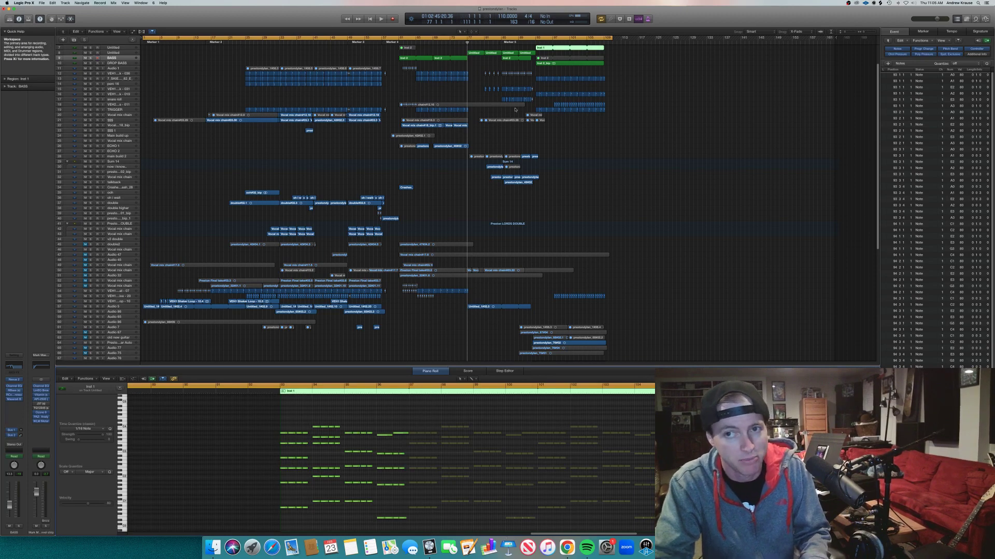
Move the playhead to bar 93 at the start of the Inst 1 region and clear the region selection
left_click(523, 42)
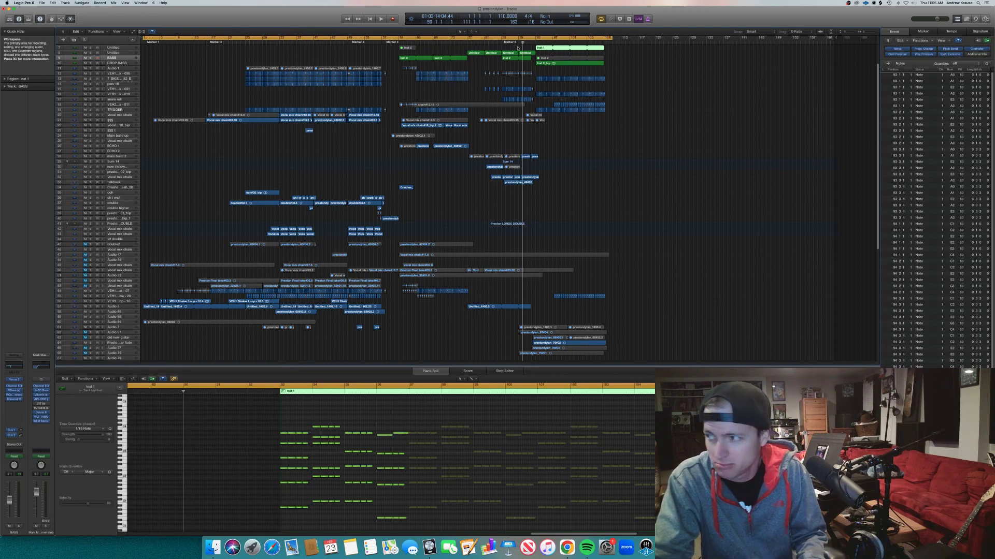
left_click(540, 48)
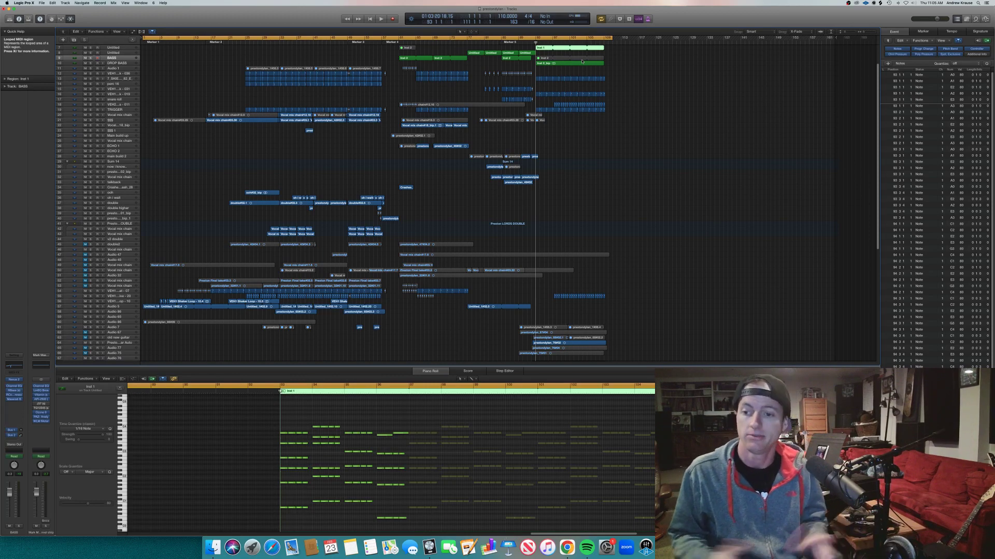
left_click(582, 130)
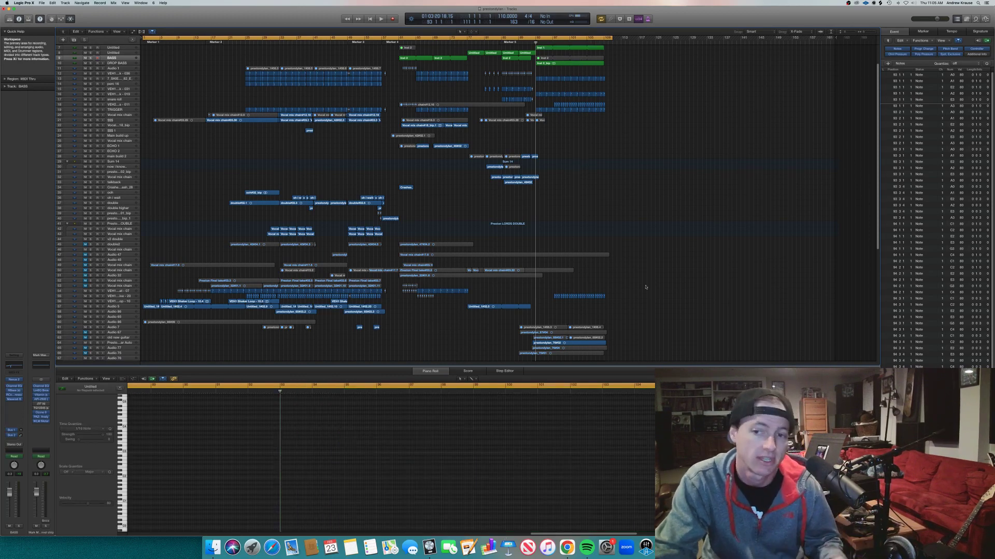
Select the old new guitar track and display its audio regions in the editor
left_click(597, 345)
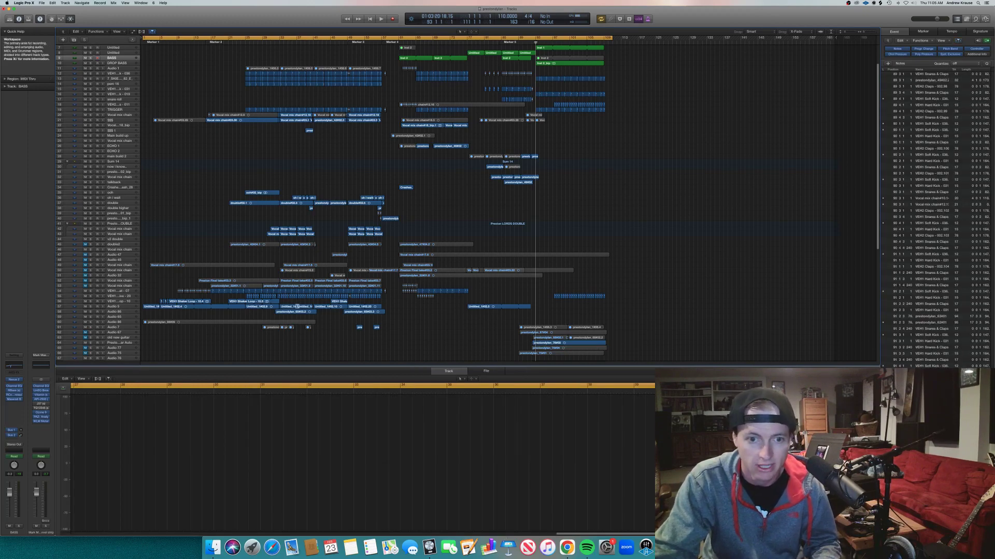
left_click(124, 340)
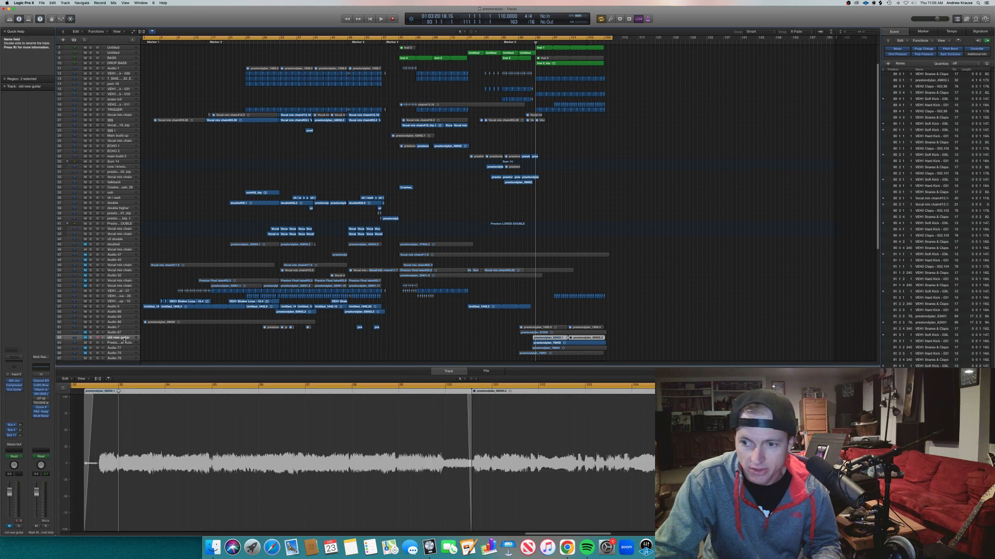